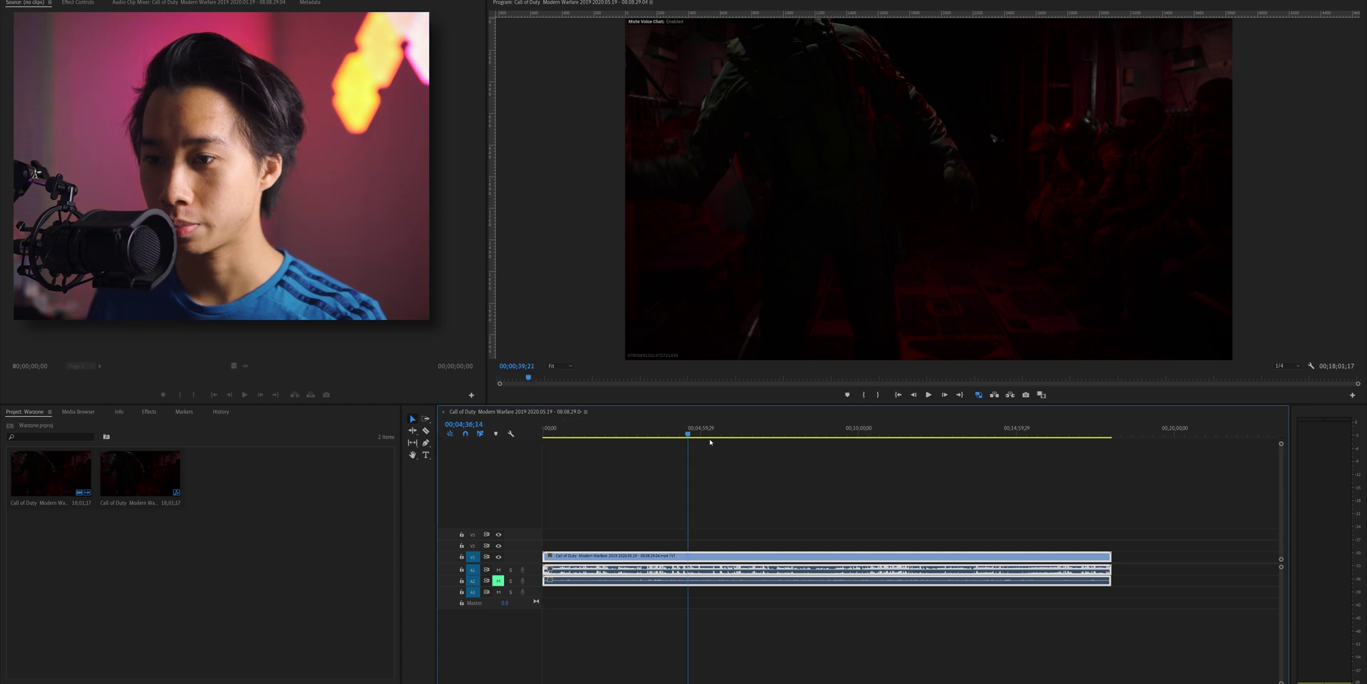
- Review the gameplay sequence to its end, return to the start, and open Export Settings (Ctrl+M)
drag(734, 429, 1114, 436)
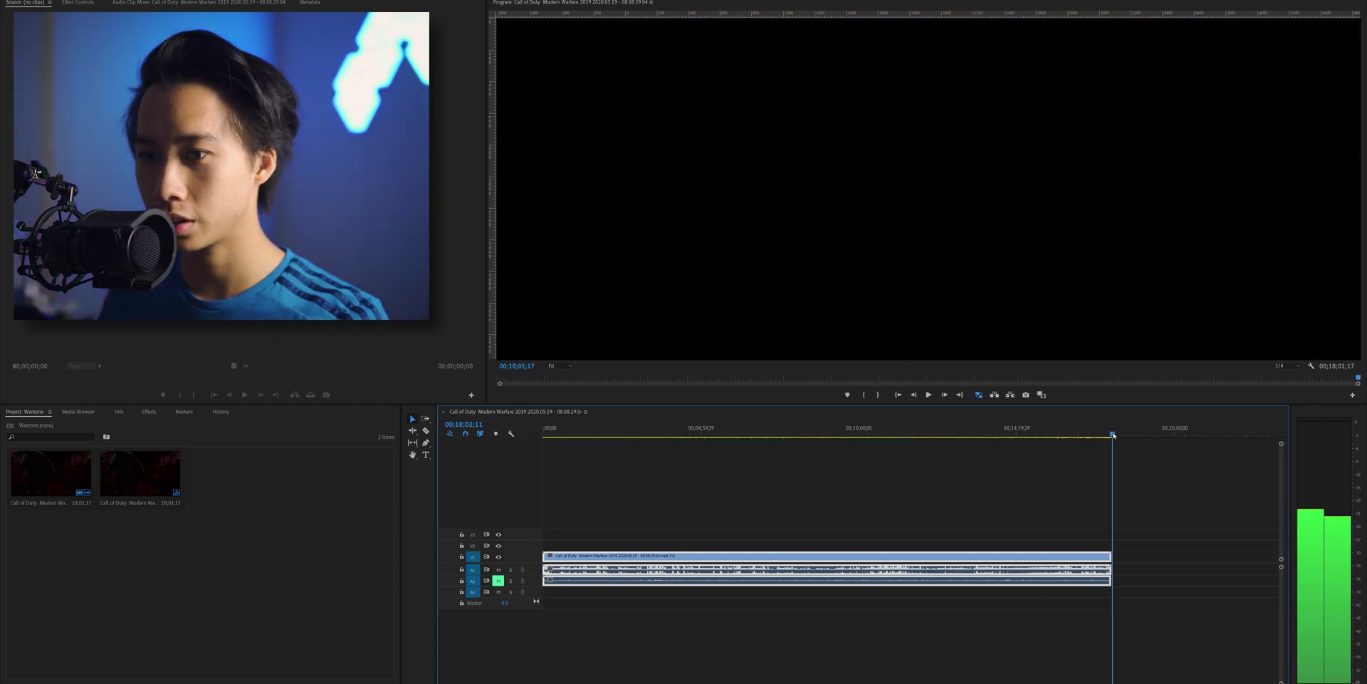
key(Home)
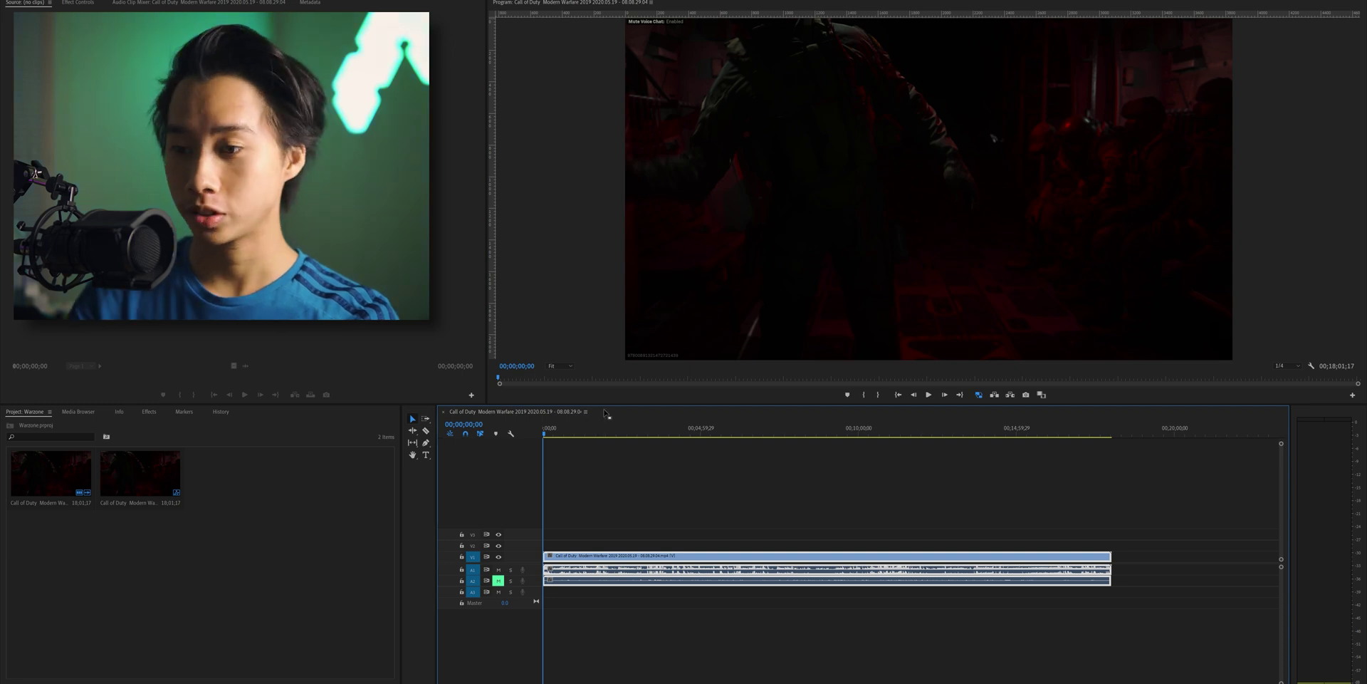
key(ctrl+m)
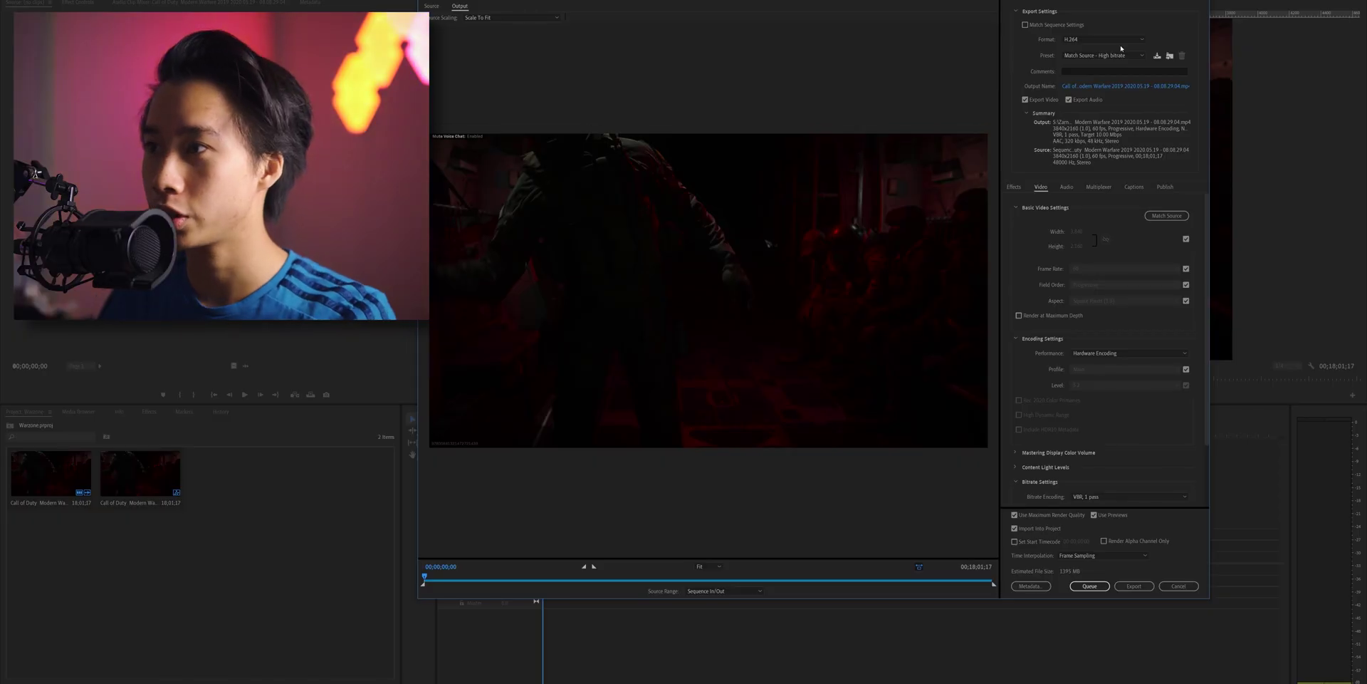
- Name the output 'Plunder 4th Platinum.mp4' and enable Render at Maximum Depth
click(1125, 85)
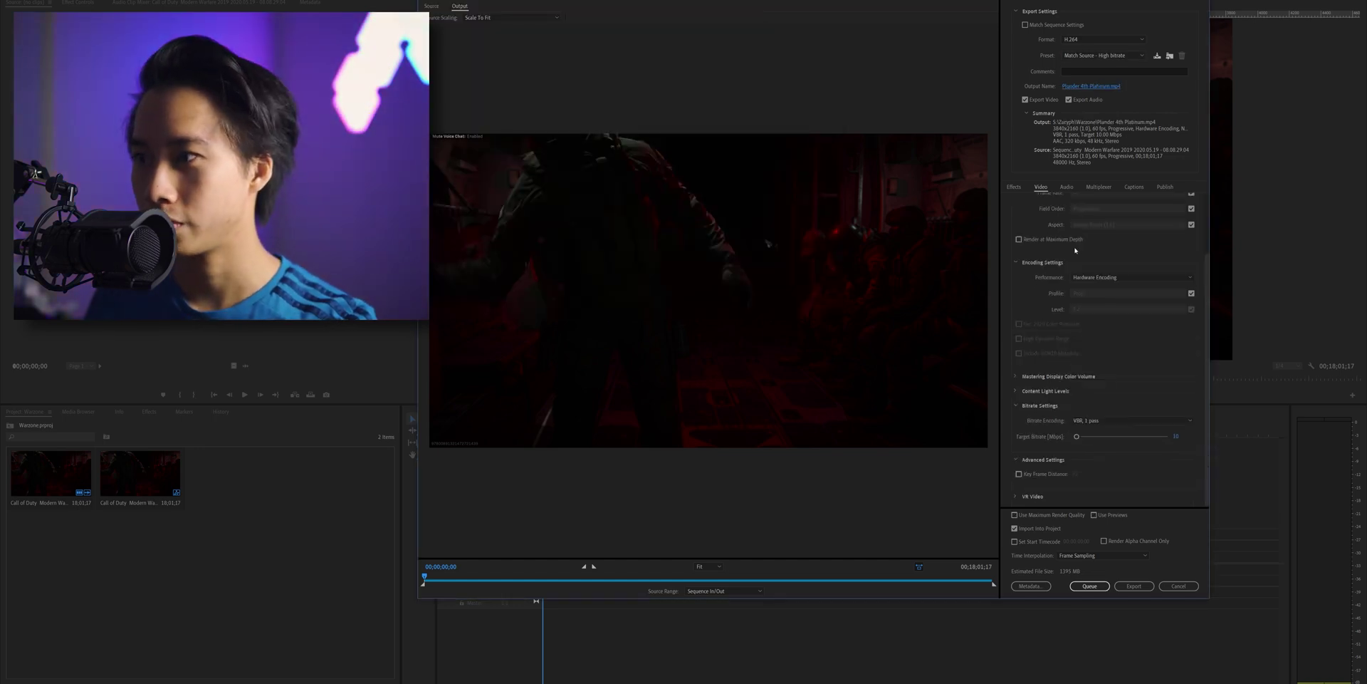
click(1042, 314)
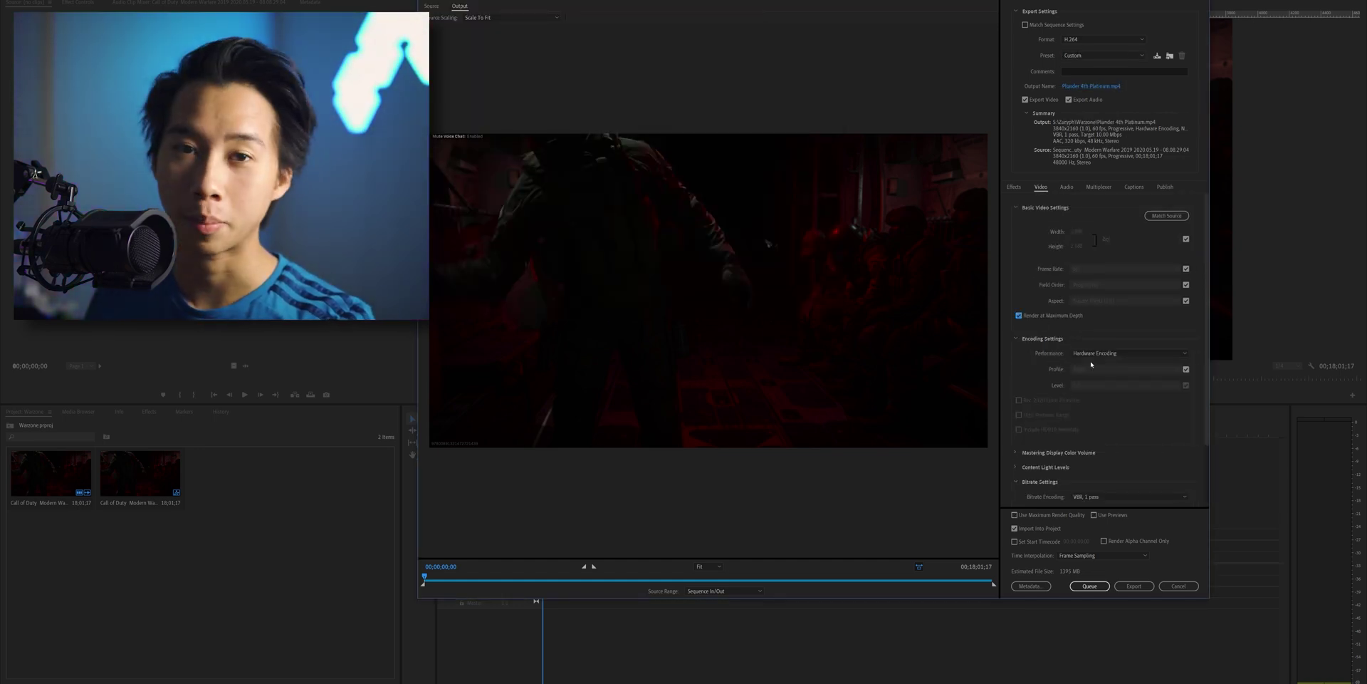
scroll(1105, 356, down, 2)
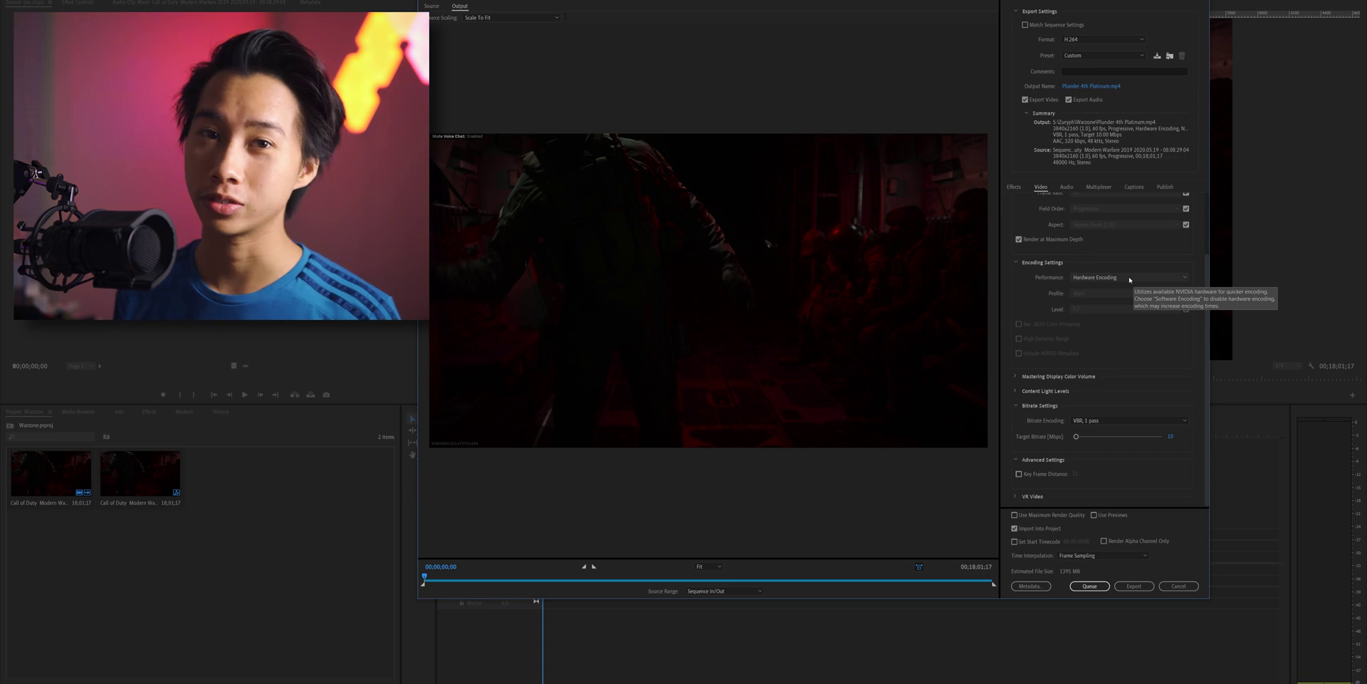
- Try the H.264 High profile, then the High10 profile
click(1125, 293)
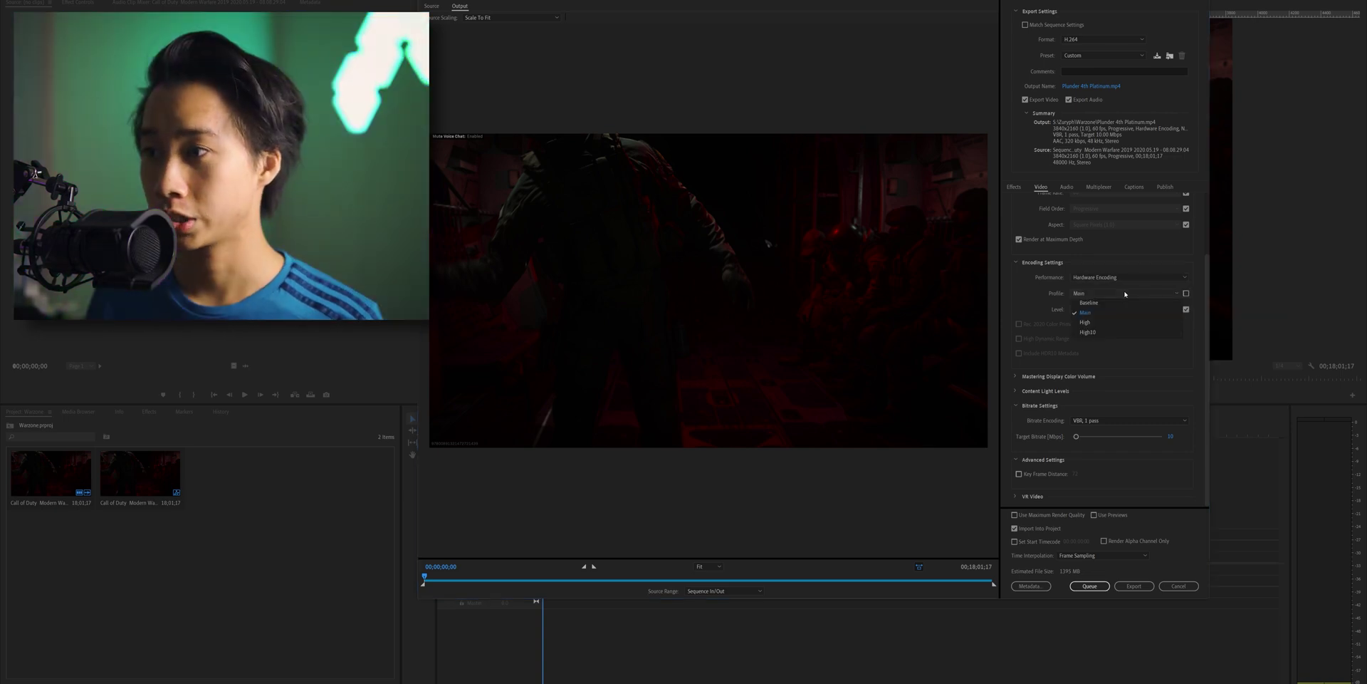
click(1117, 323)
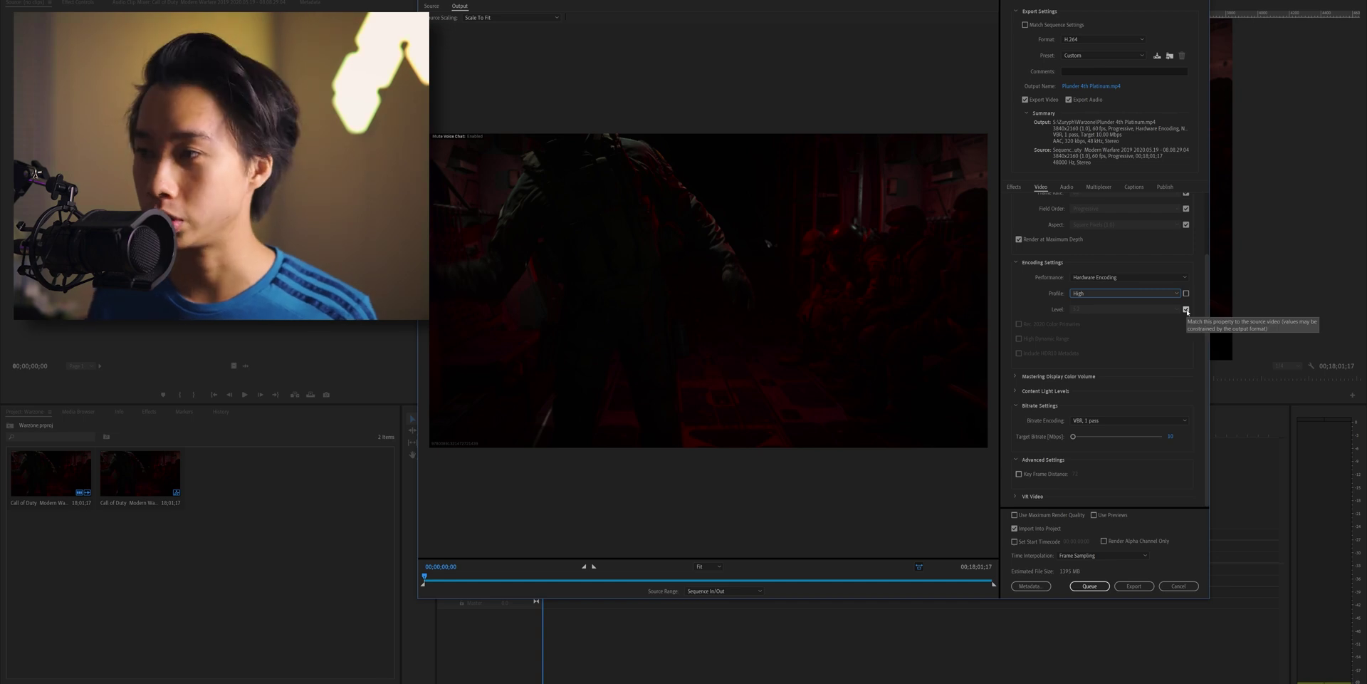
click(1129, 294)
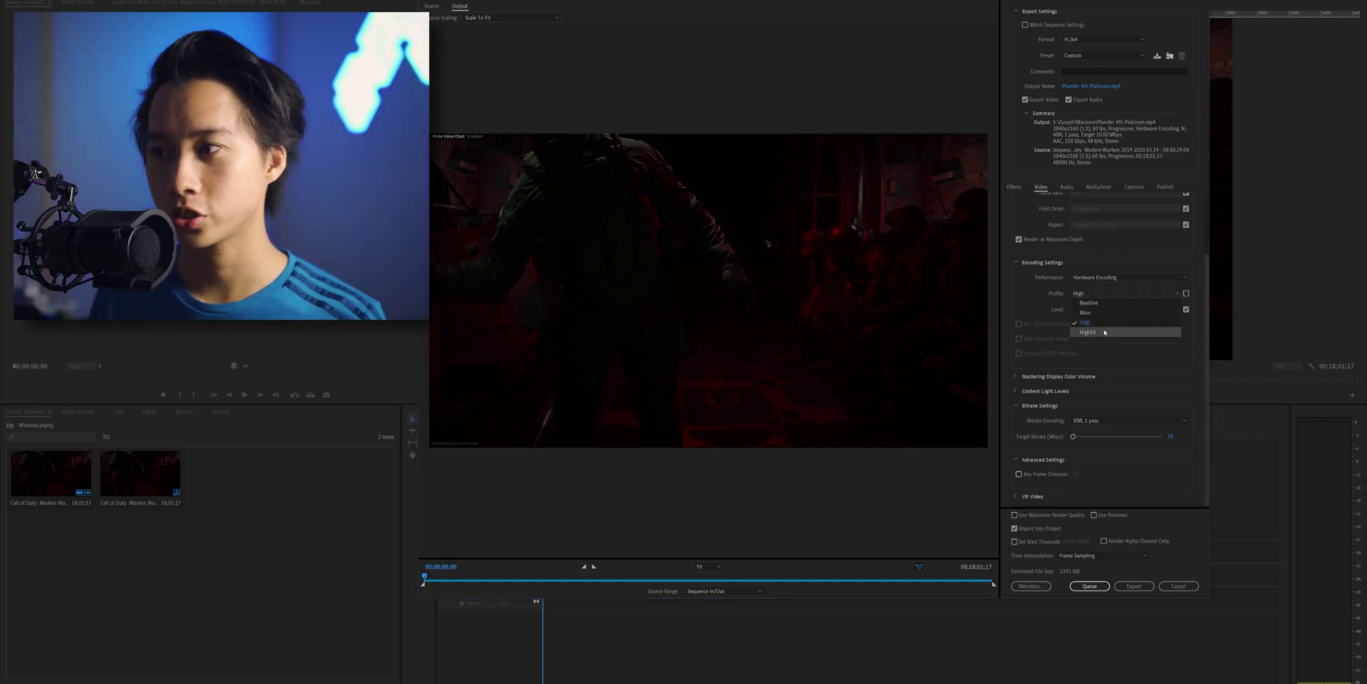
click(1104, 331)
- Keep Hardware Encoding performance, dismiss the acceleration alert, and return Profile to High
click(1119, 292)
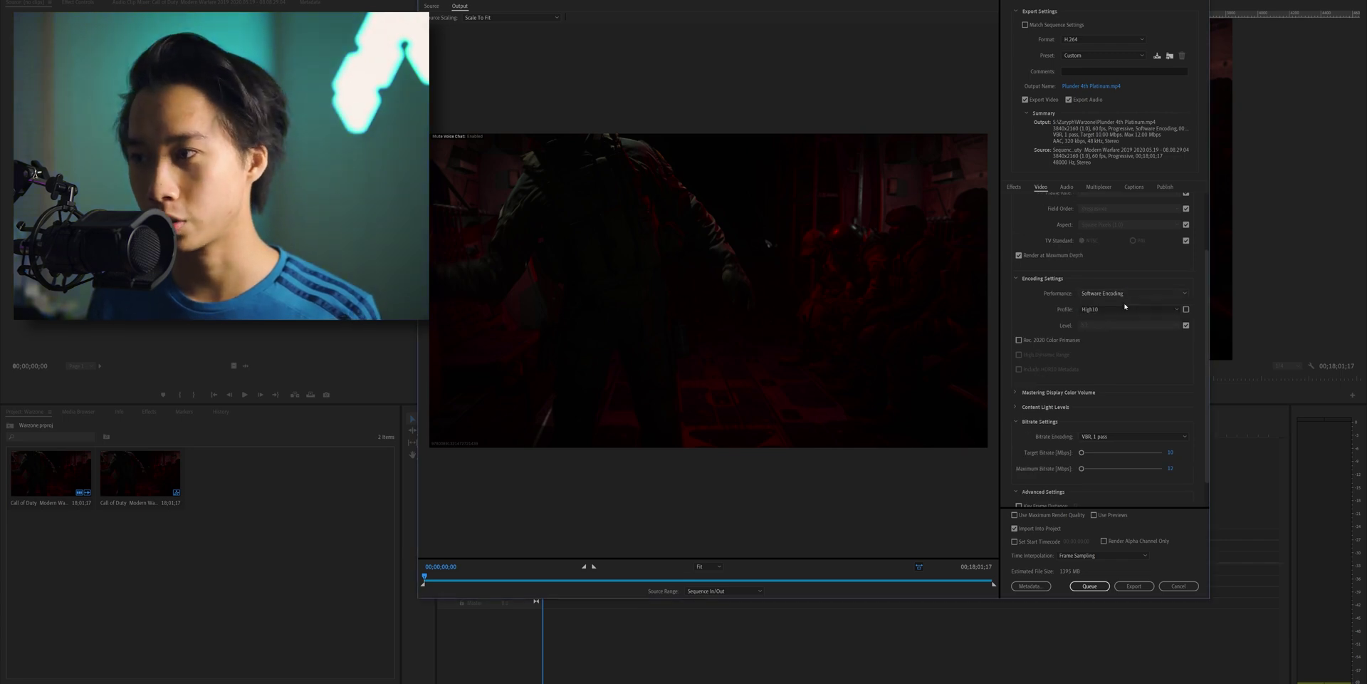
click(1111, 302)
click(898, 310)
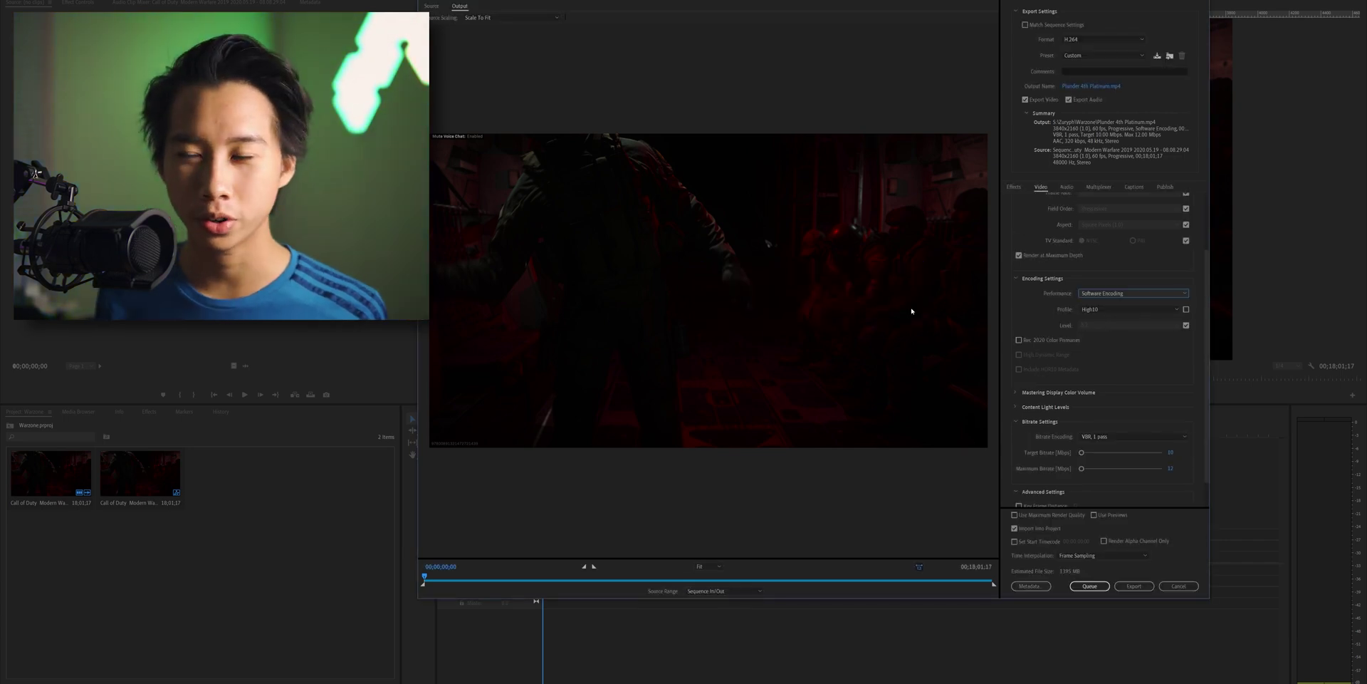
click(1139, 311)
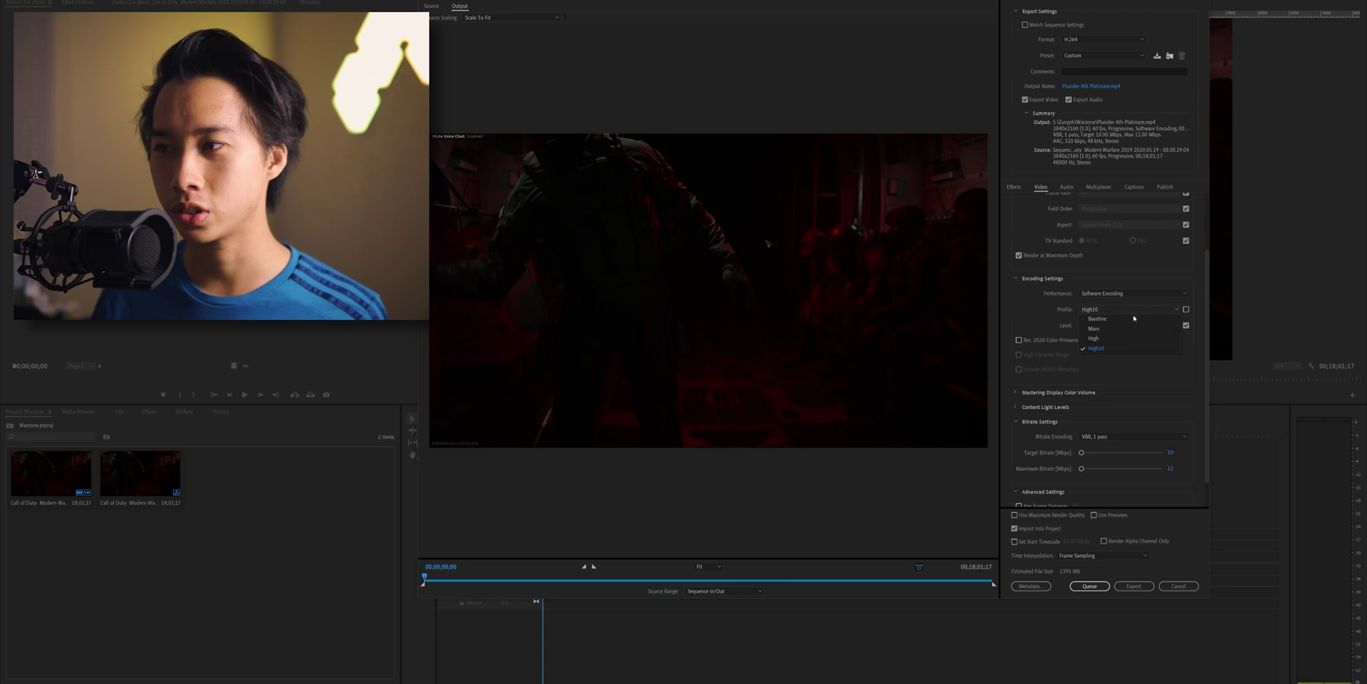
click(1111, 336)
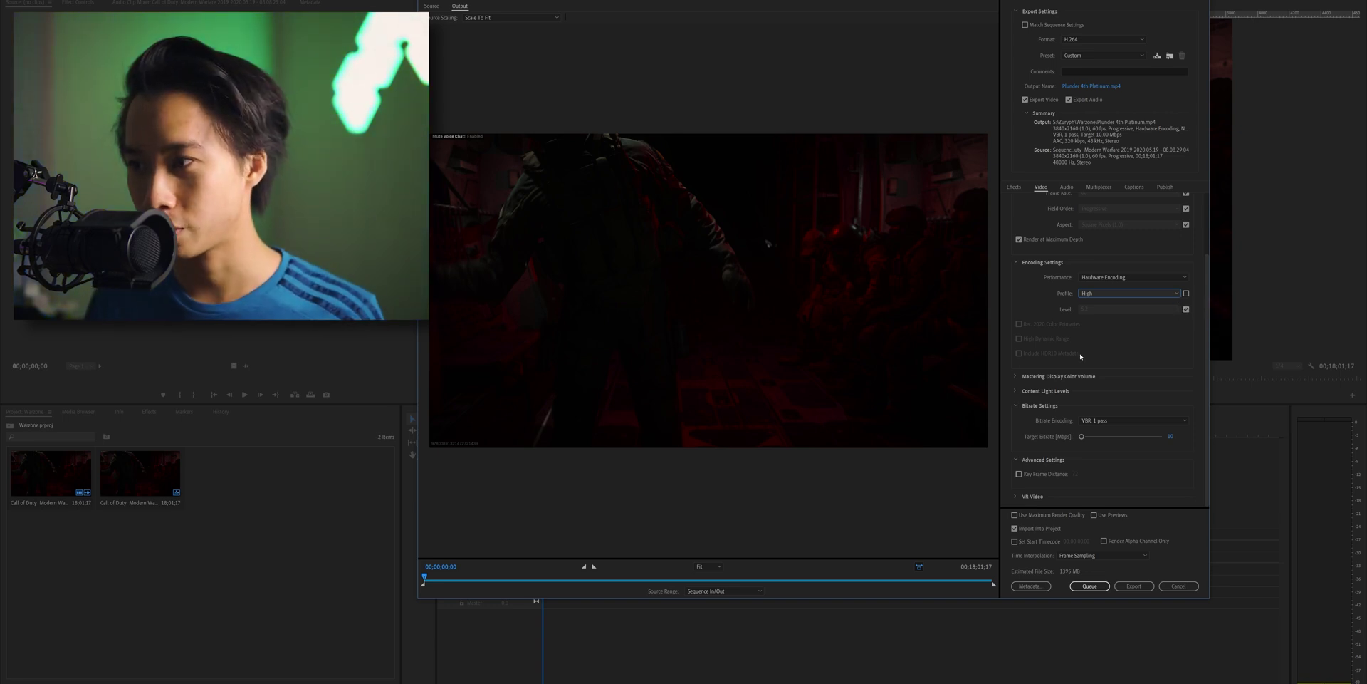
click(1140, 420)
- Use CBR at a 100 Mbps target bitrate with Maximum Render Quality, then queue to Media Encoder
click(1166, 430)
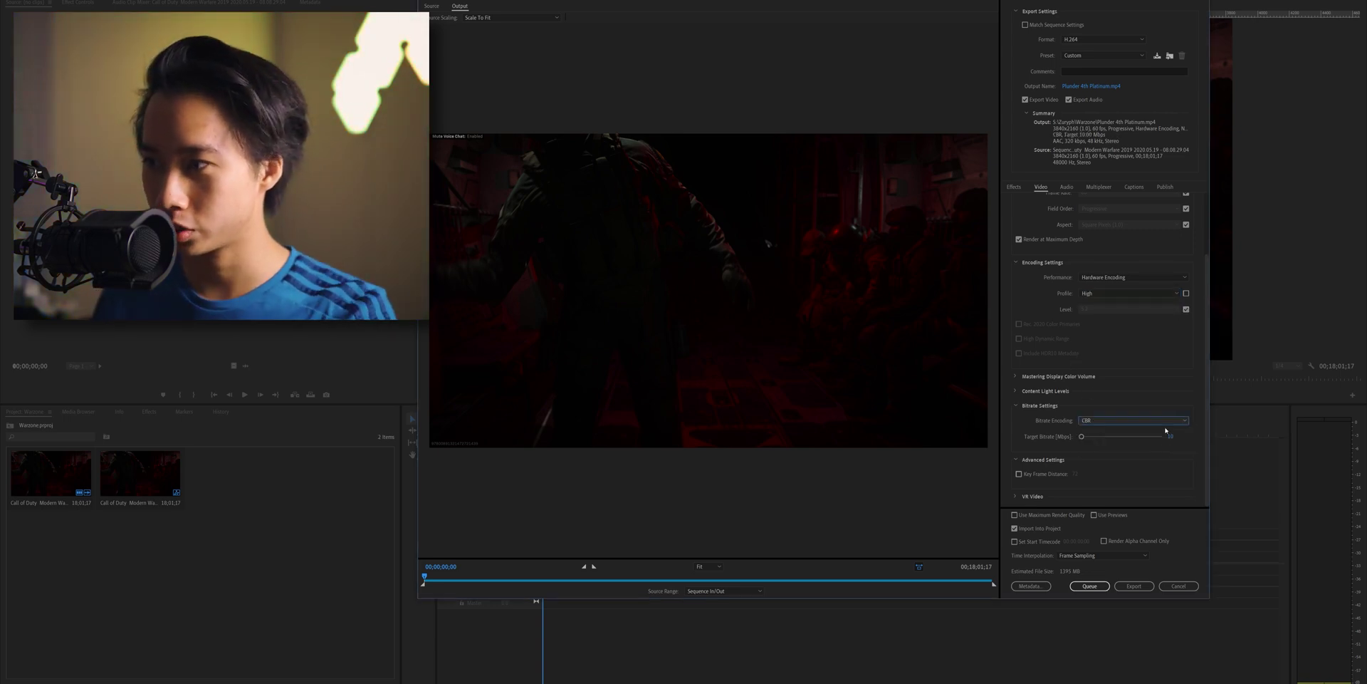
click(1169, 437)
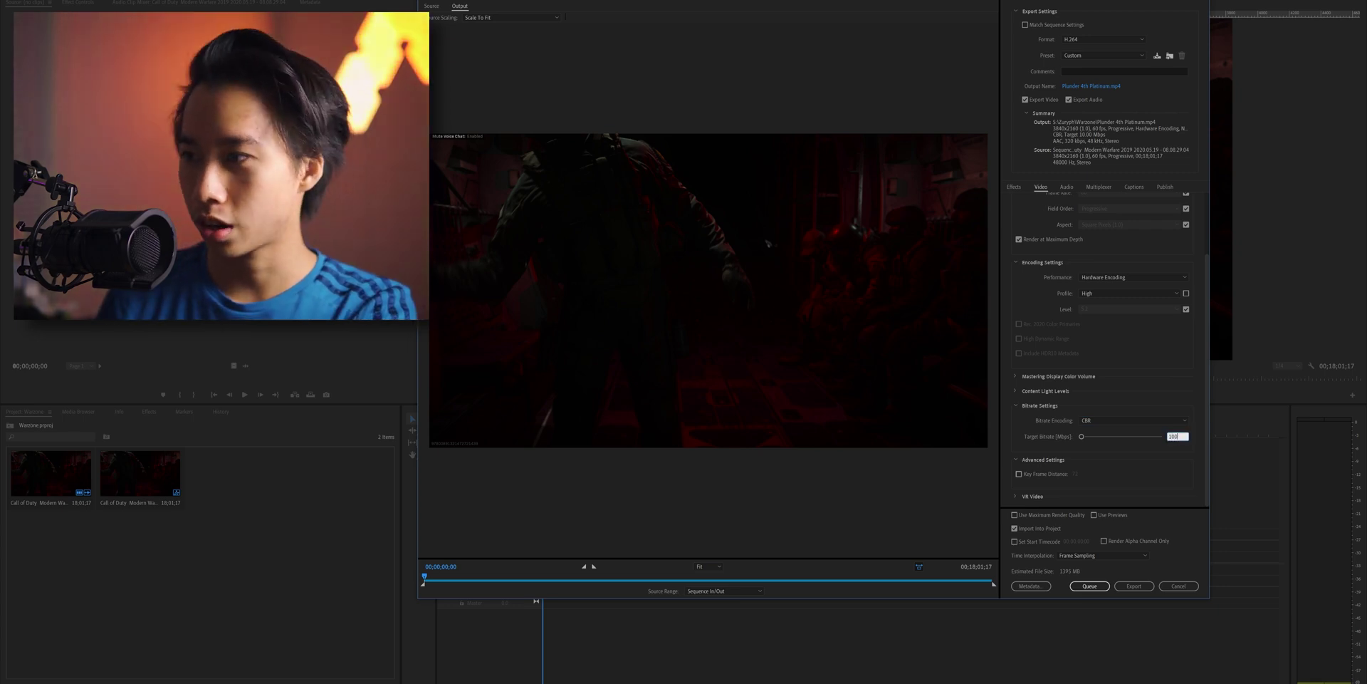
key(Return)
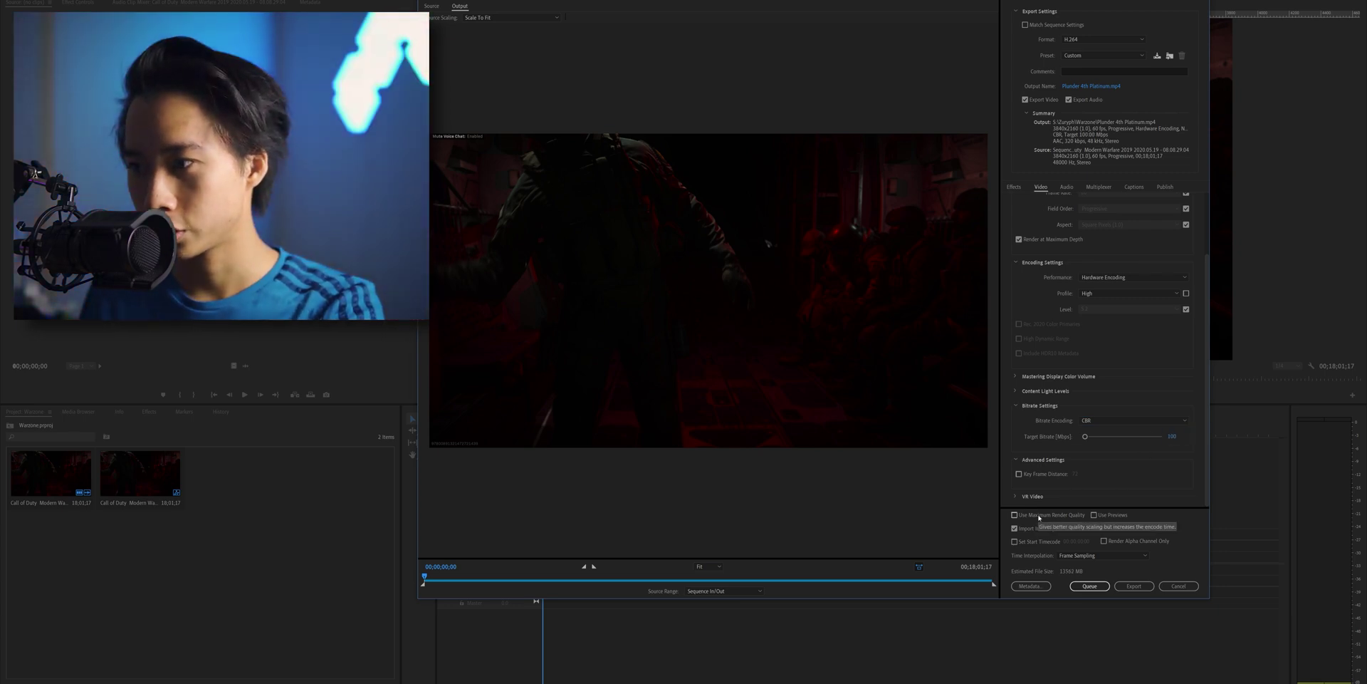
click(1039, 517)
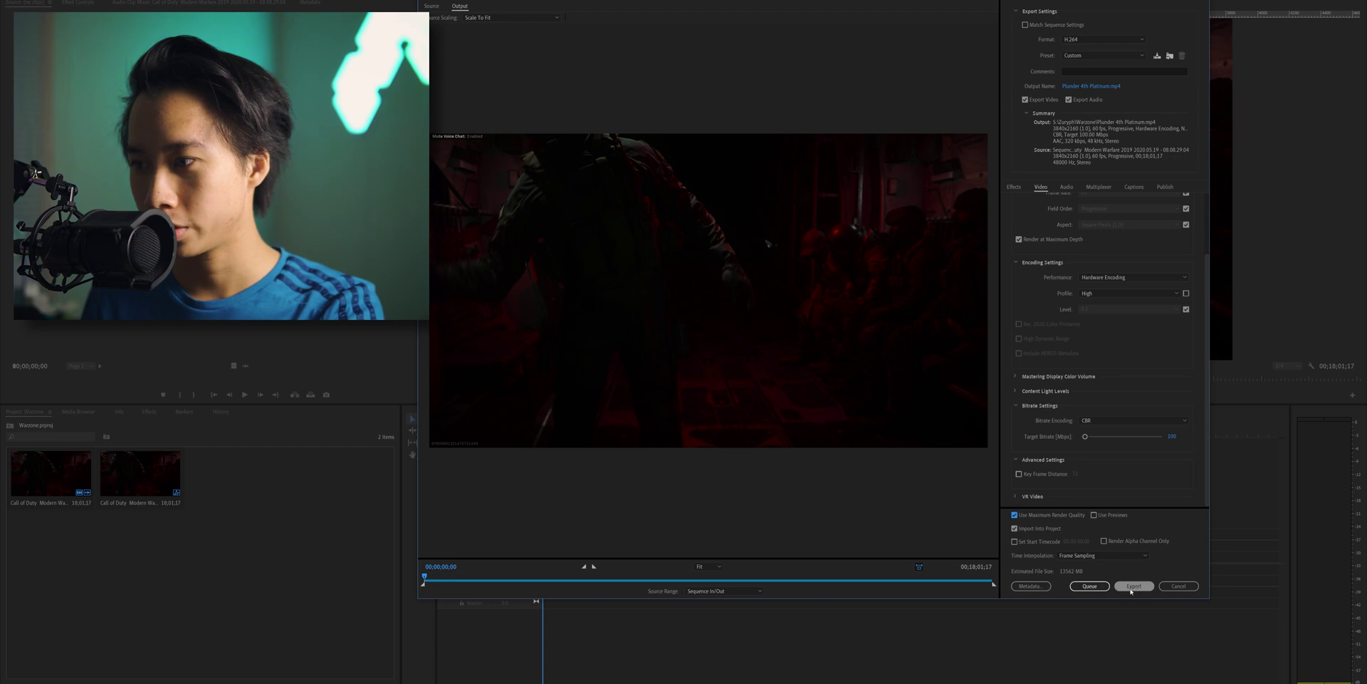
click(1097, 588)
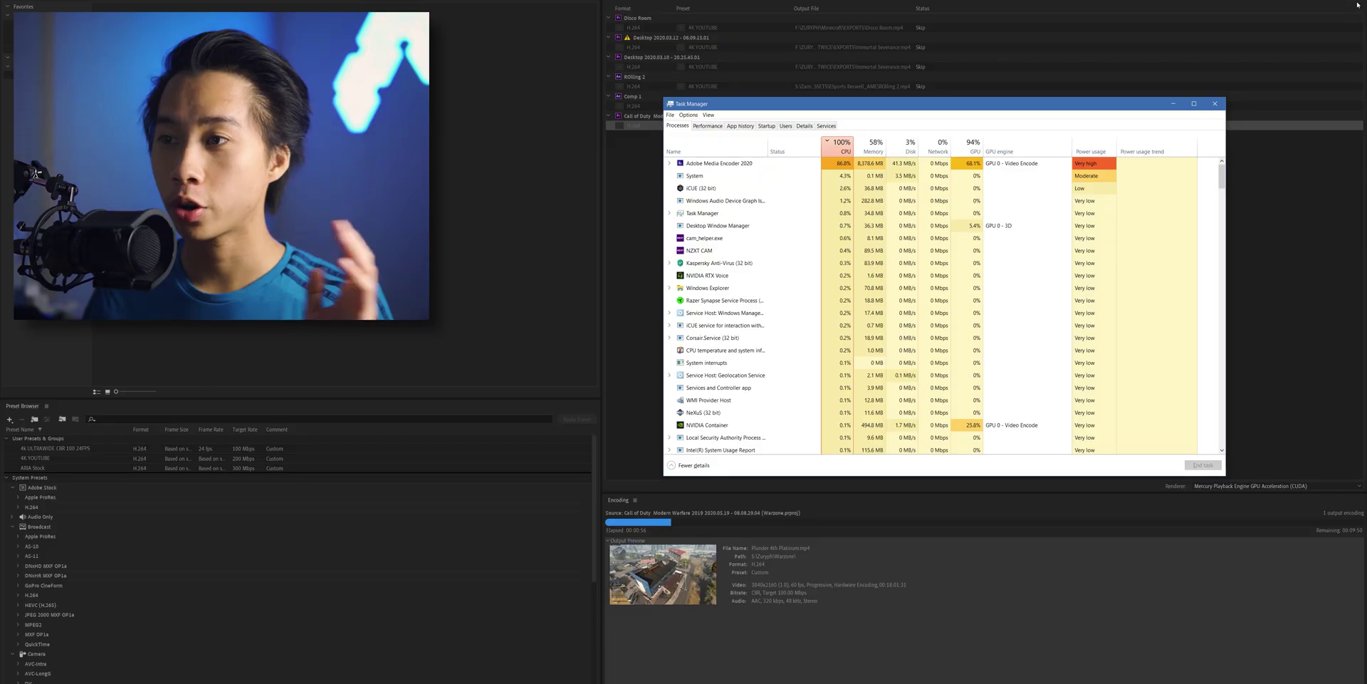
- Show Task Manager's Performance graphs while Media Encoder encodes the job
click(708, 127)
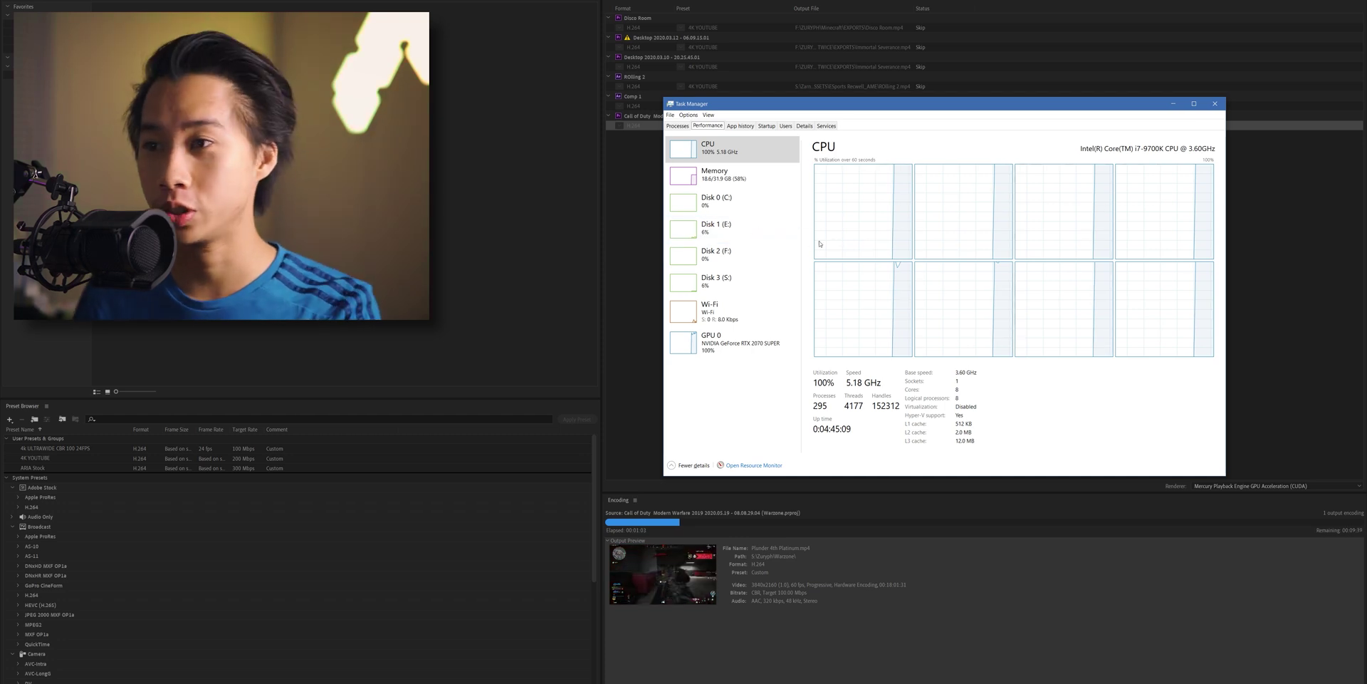
- Check the Memory, CPU and GPU 0 usage graphs in Task Manager during the export
click(748, 175)
click(753, 152)
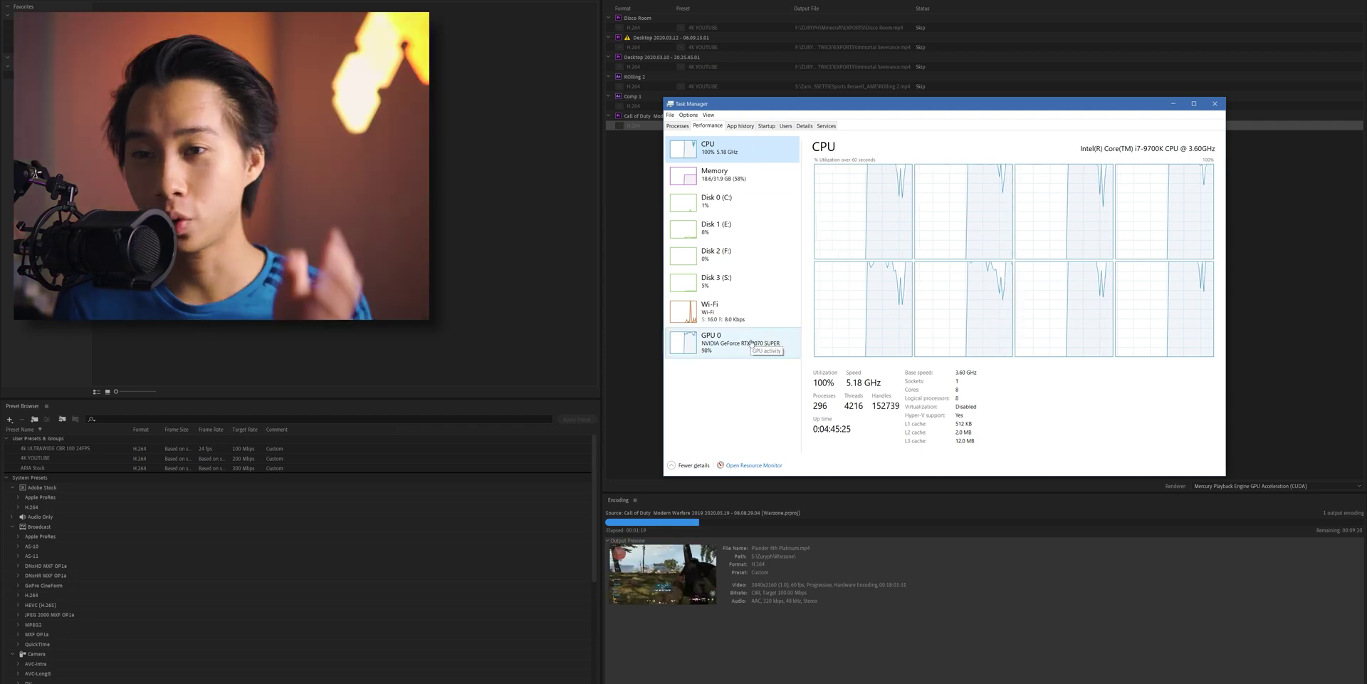
click(752, 343)
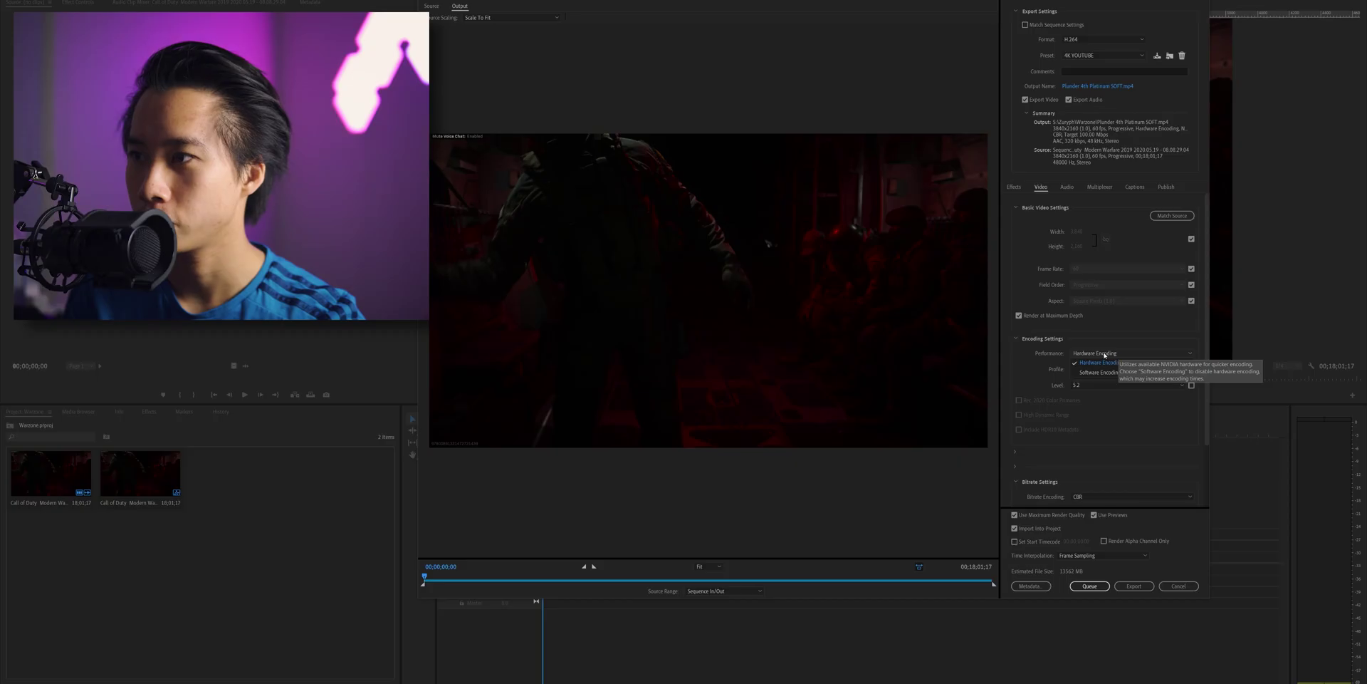
- Switch Performance to Software Encoding, queue 'Plunder 4th Platinum SOFT.mp4', and start the Media Encoder queue
click(1129, 353)
click(1129, 360)
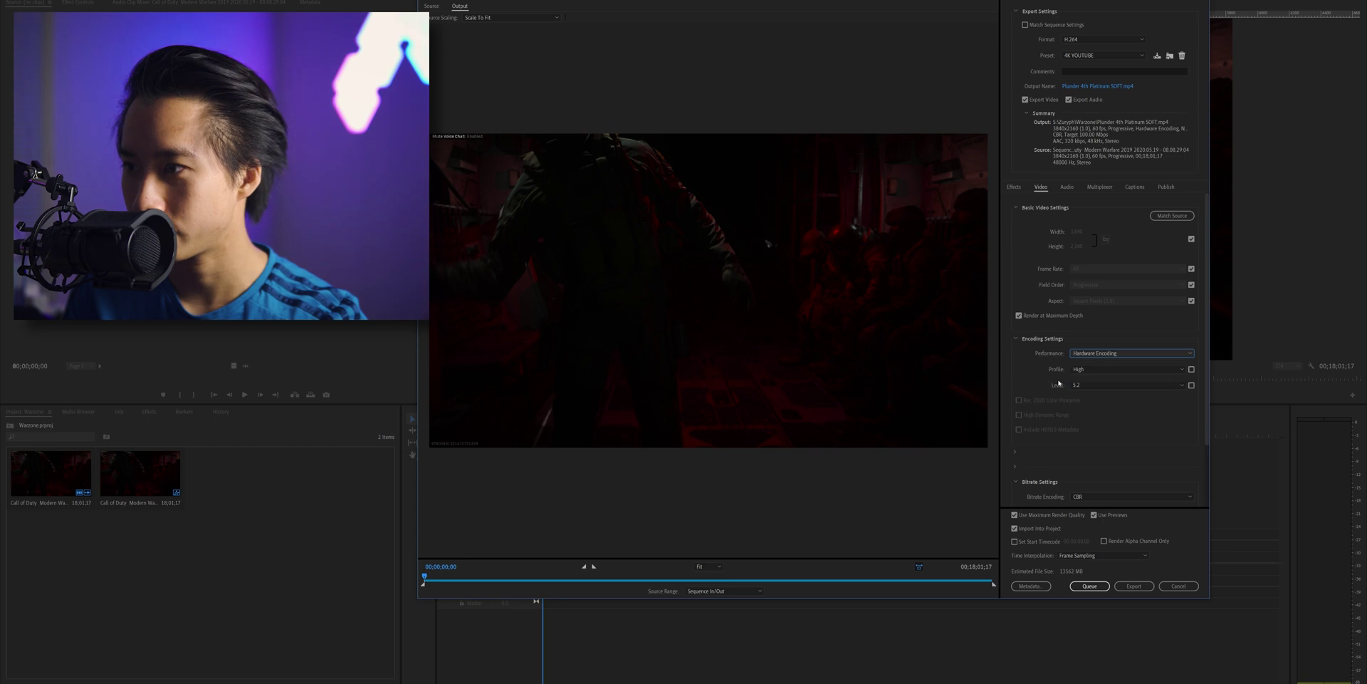
click(1129, 352)
click(1115, 369)
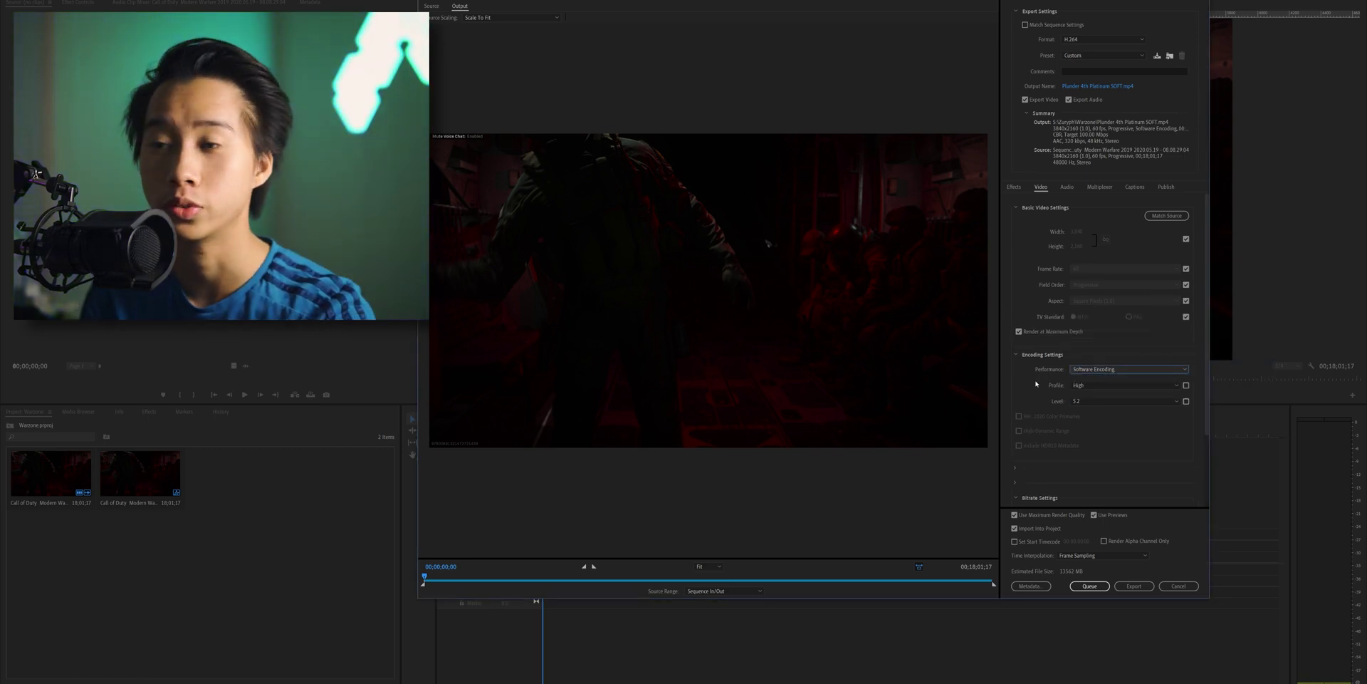
scroll(1051, 406, down, 3)
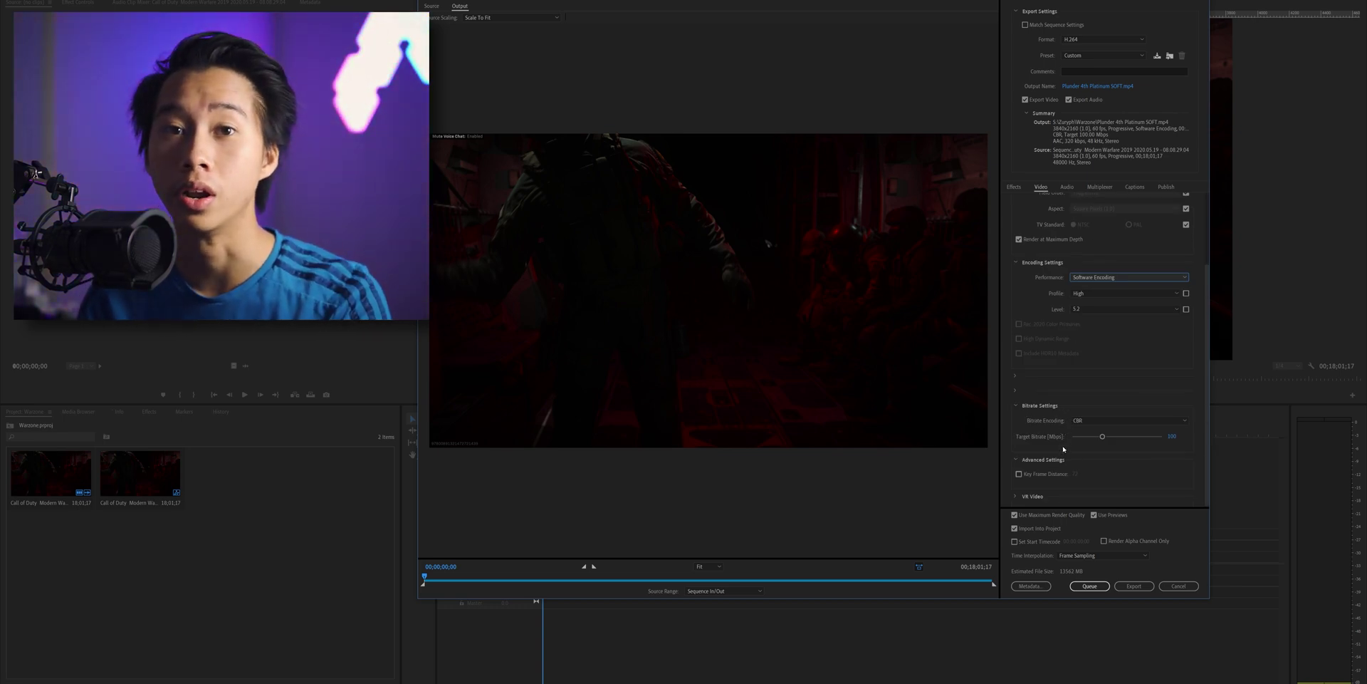
click(1090, 585)
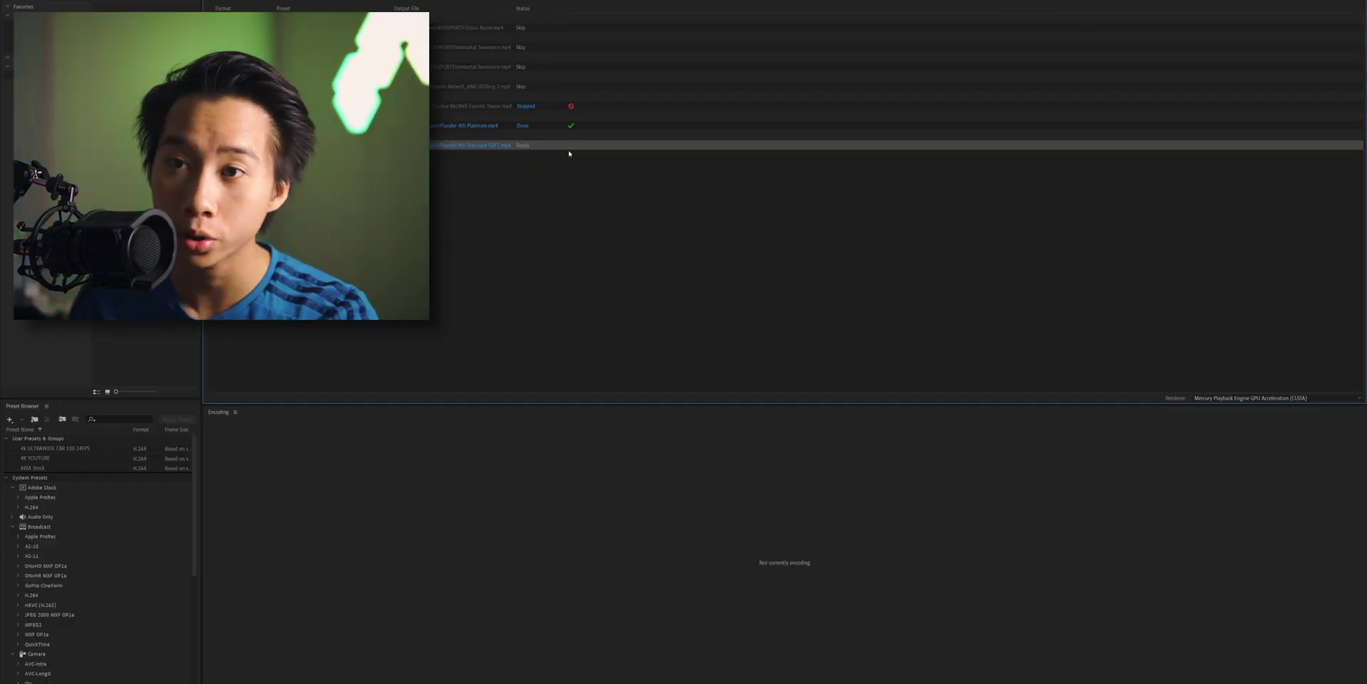
click(1359, 3)
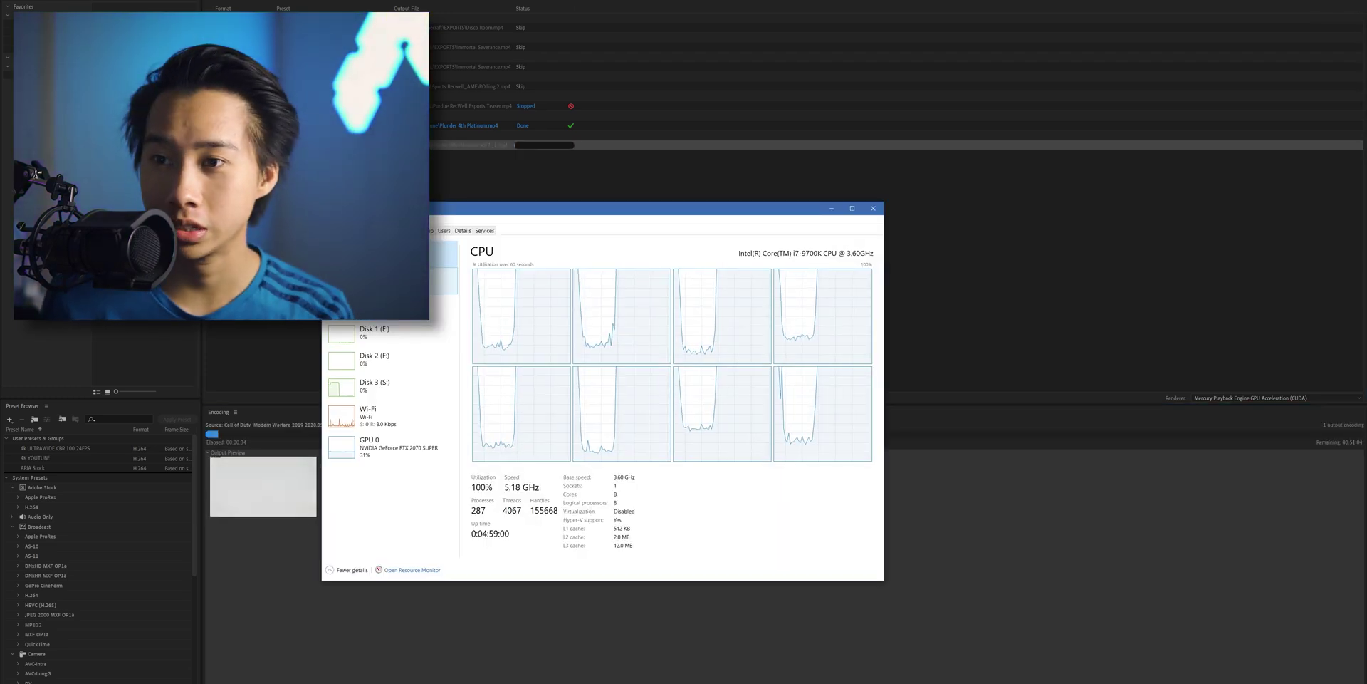